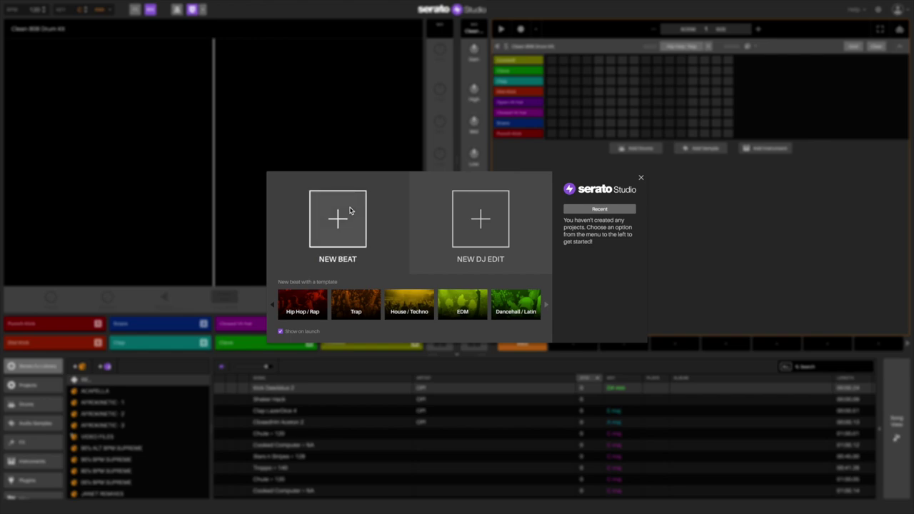
Step: Choose New DJ Edit on the Serato Studio start screen
click(473, 213)
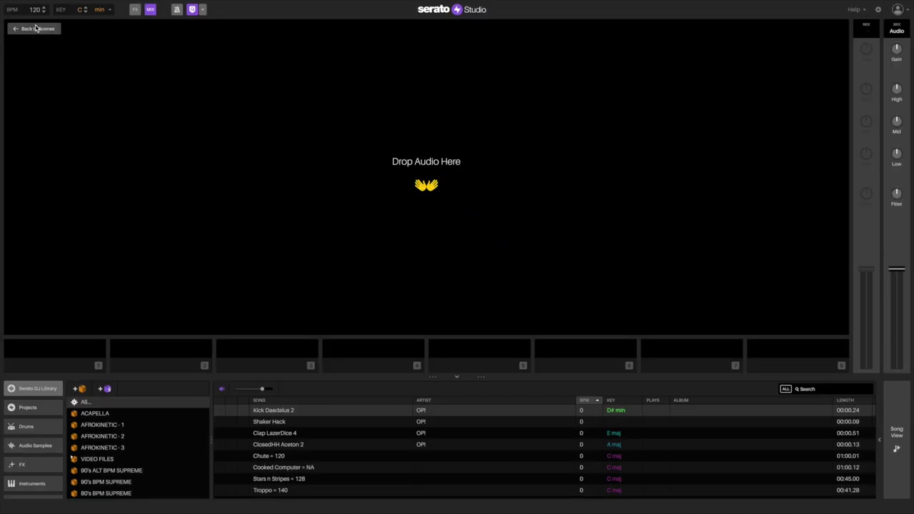
Step: Go back to scenes and search the Serato DJ Library for 'kutcorner'
click(36, 28)
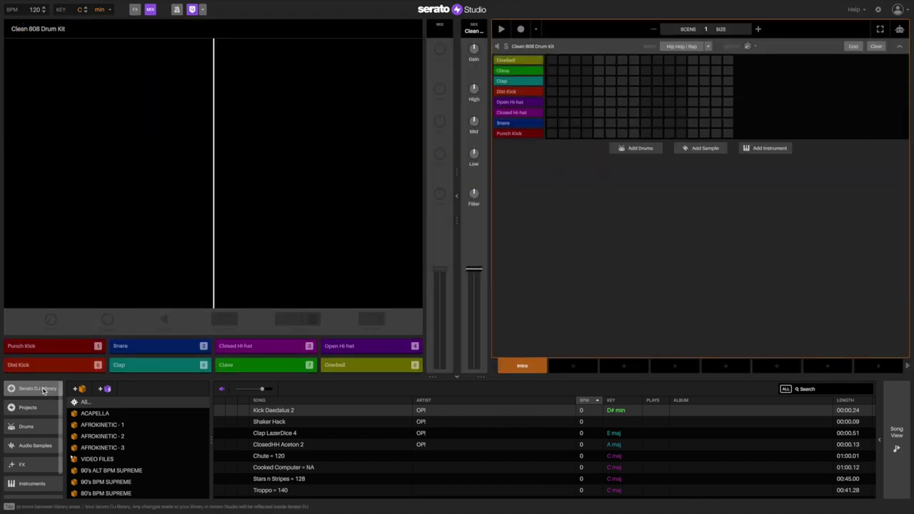
click(43, 390)
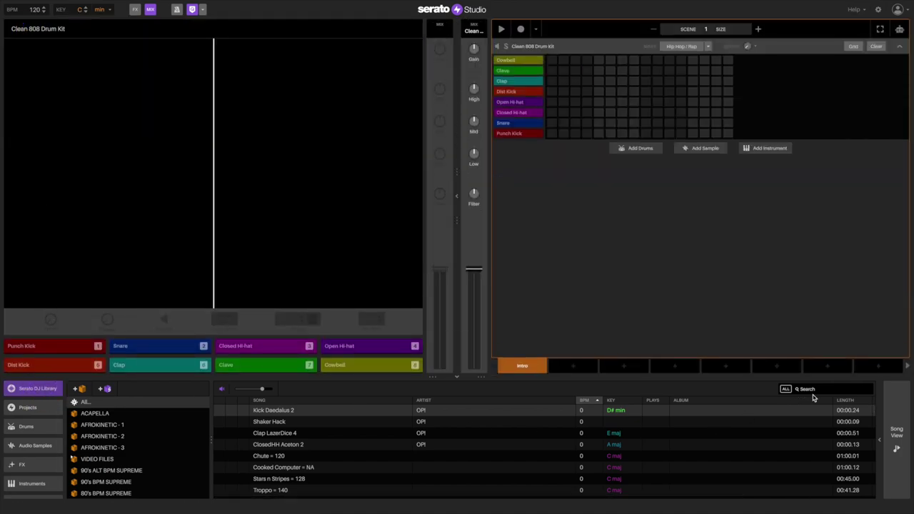
click(823, 390)
text(kutcorner)
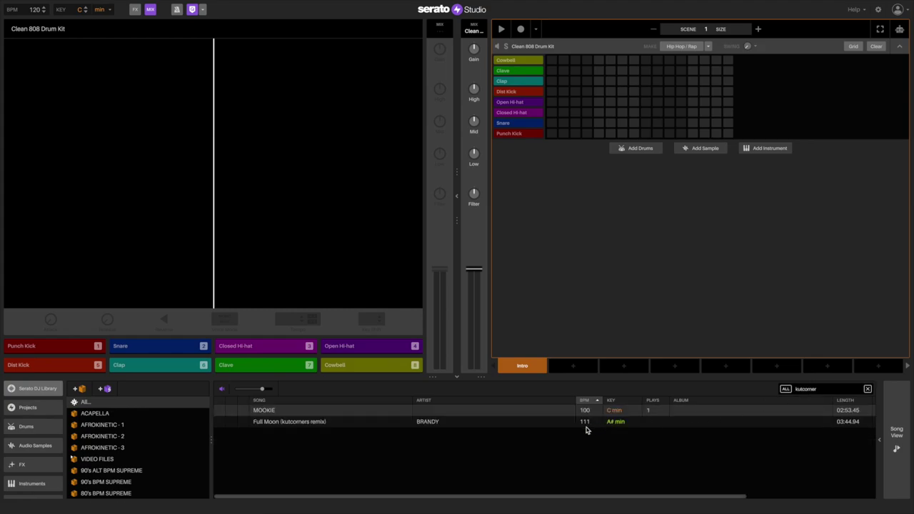
Step: Load Full Moon (kutcorners remix) into a new sample deck across eight pads
click(457, 425)
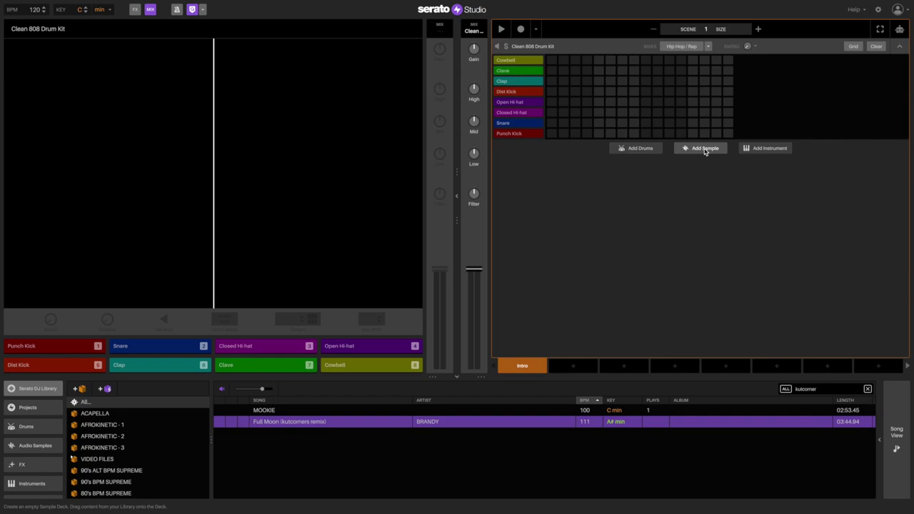
click(705, 152)
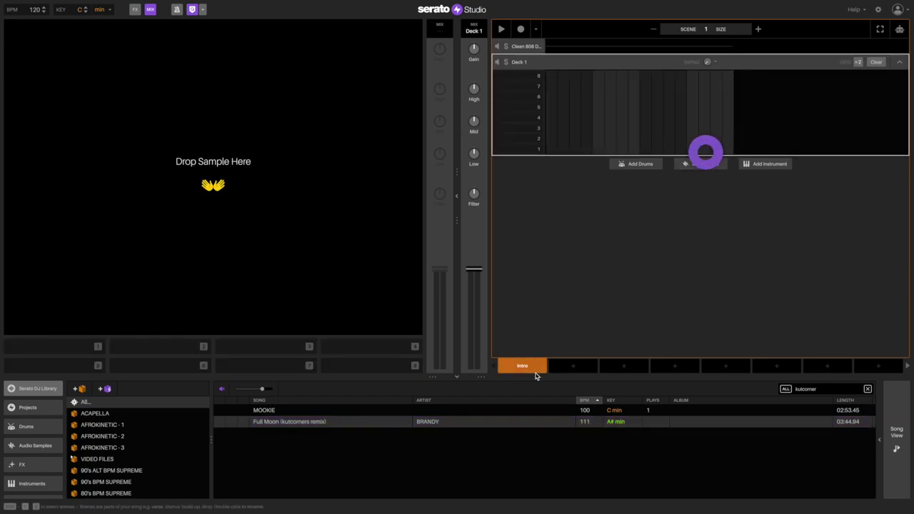
drag(466, 422, 326, 271)
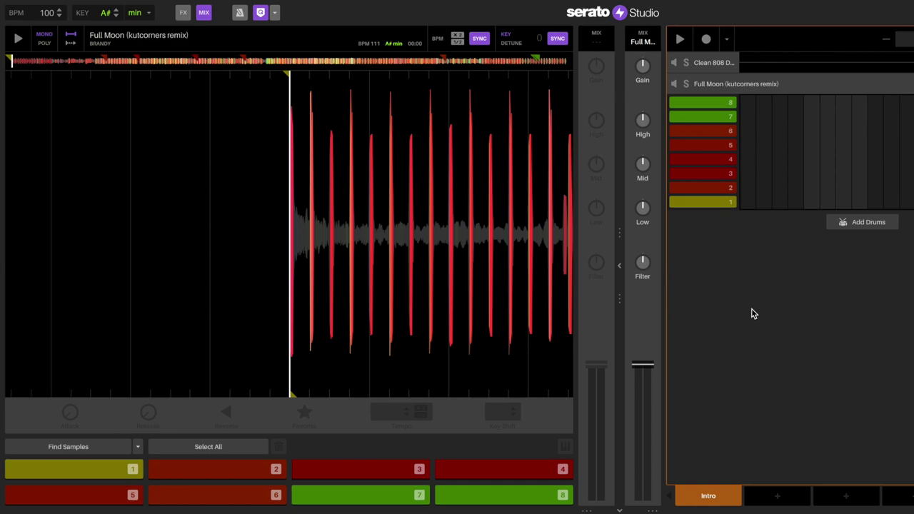
Step: Favourite the pad 1 Full Moon chop and delete the other seven chops
key(1)
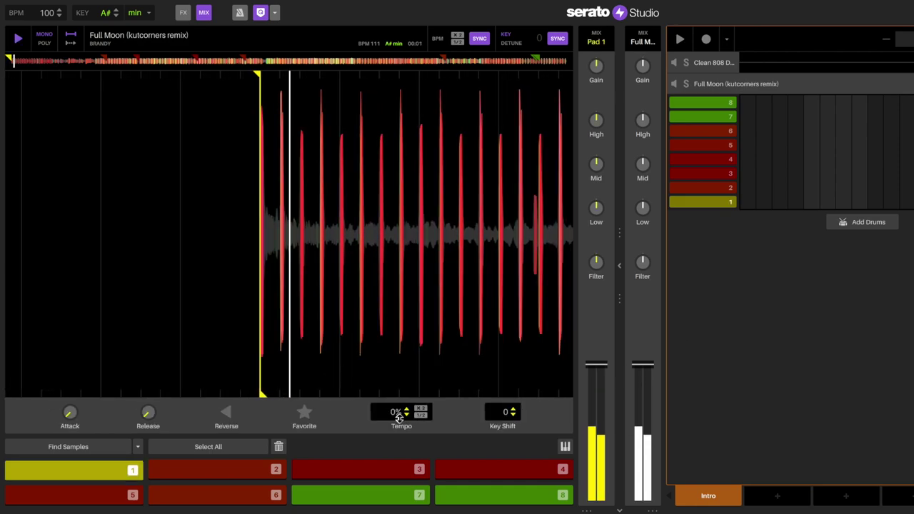
click(305, 414)
click(307, 416)
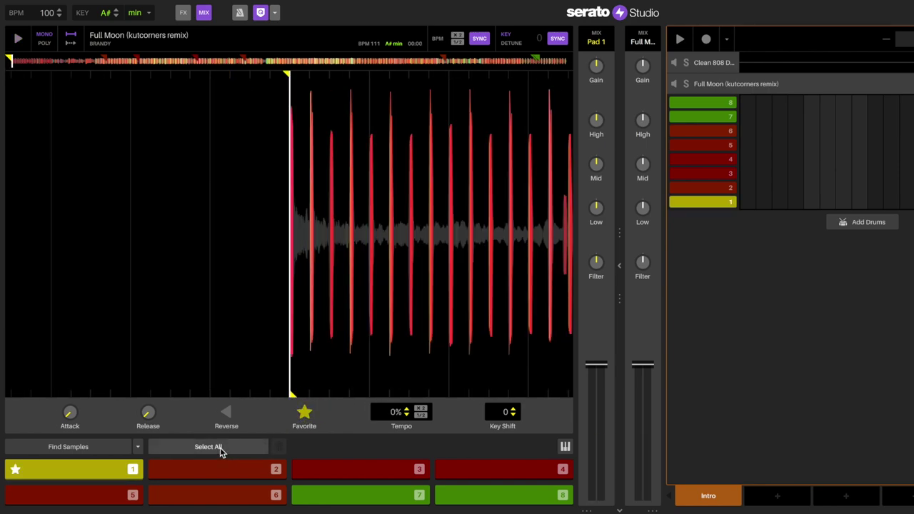
click(221, 447)
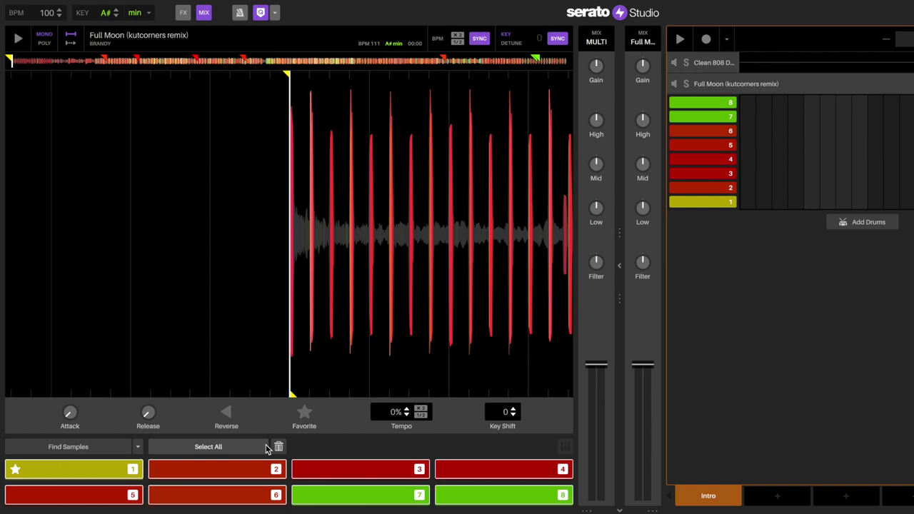
click(279, 448)
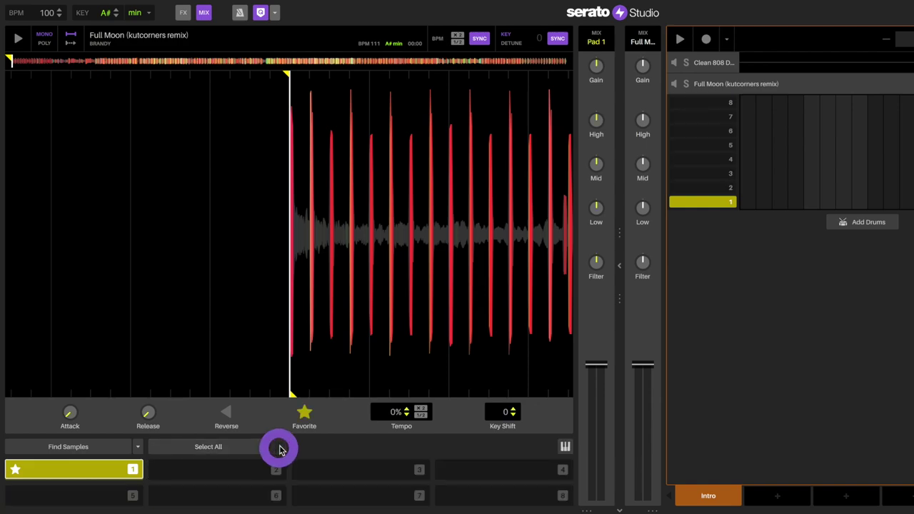
key(space)
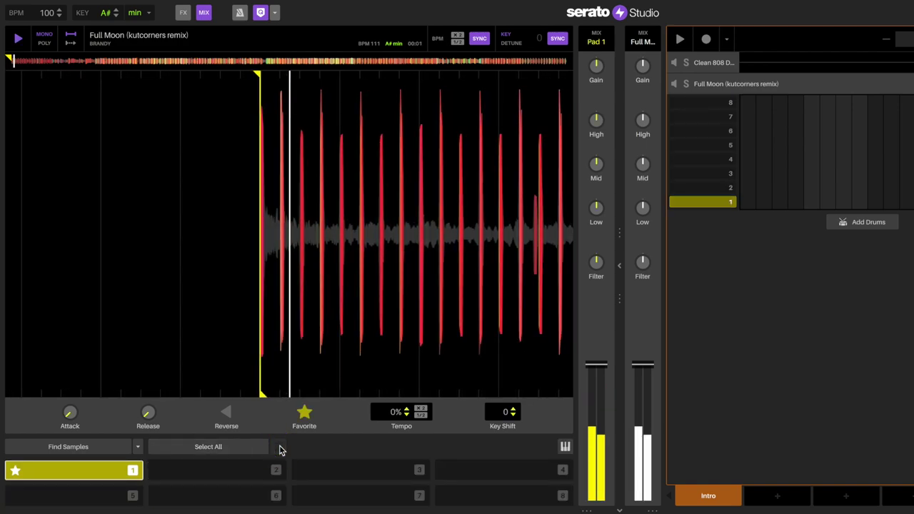
key(space)
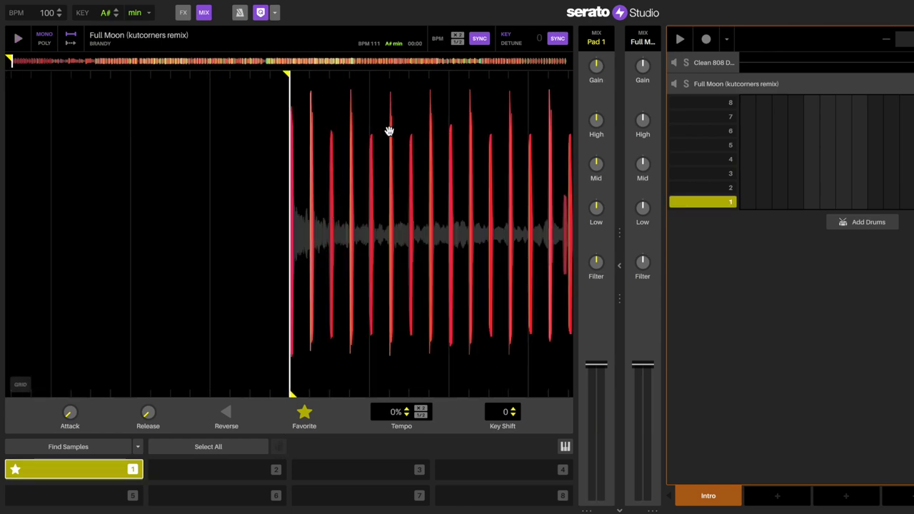
Step: Set new chops from around 3:10 and 3:26 on pads 2 and 3, then audition them
click(482, 61)
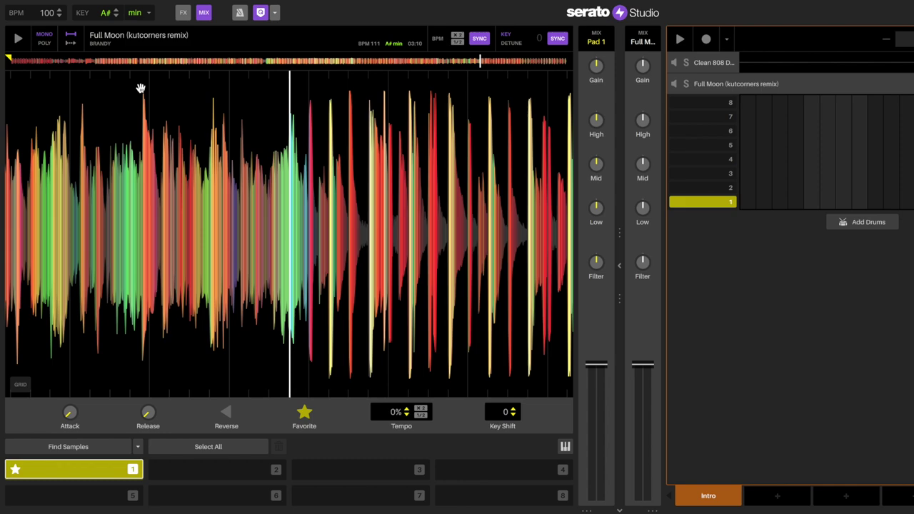
key(space)
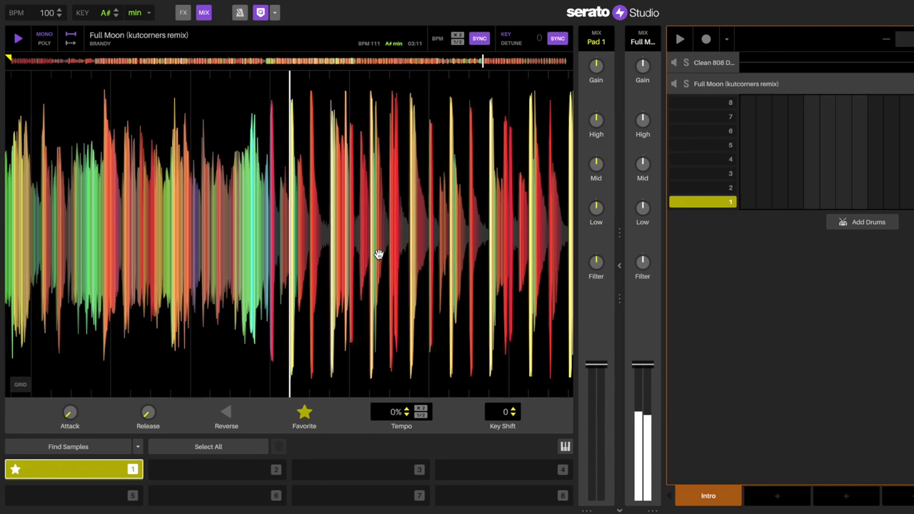
key(2)
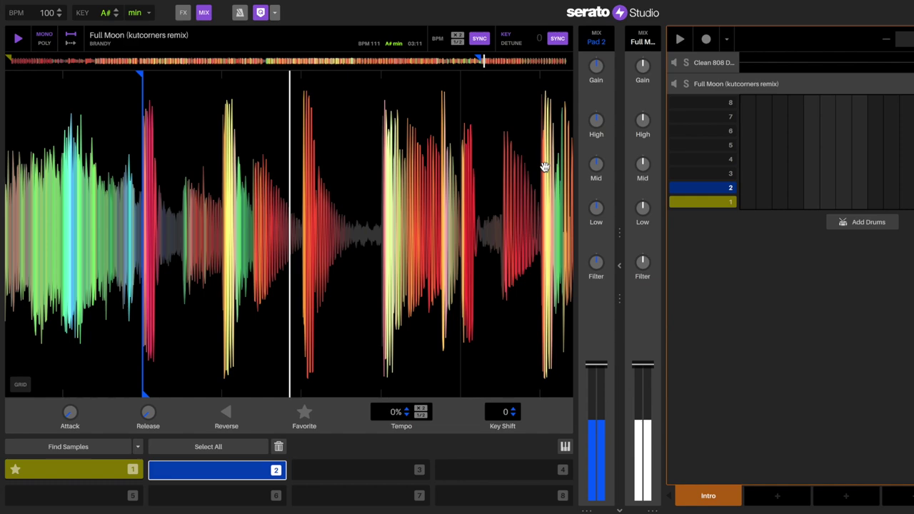
click(521, 61)
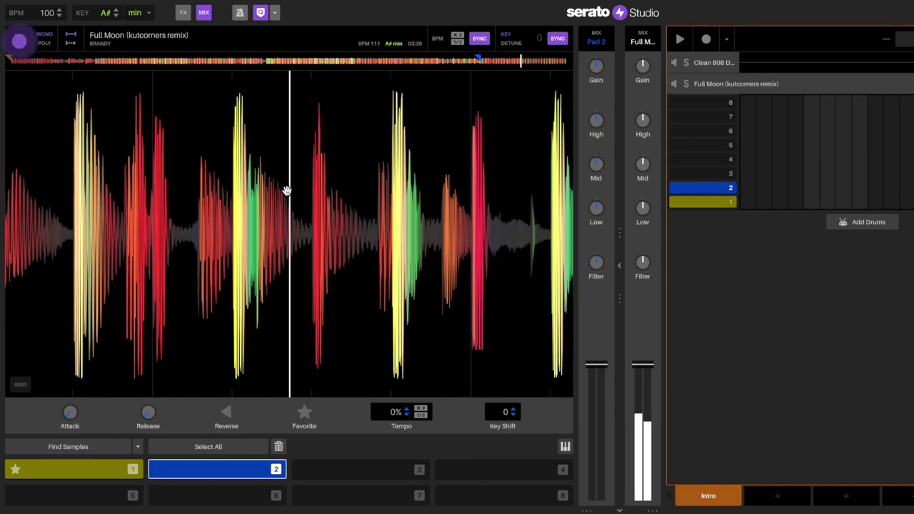
drag(371, 229, 400, 241)
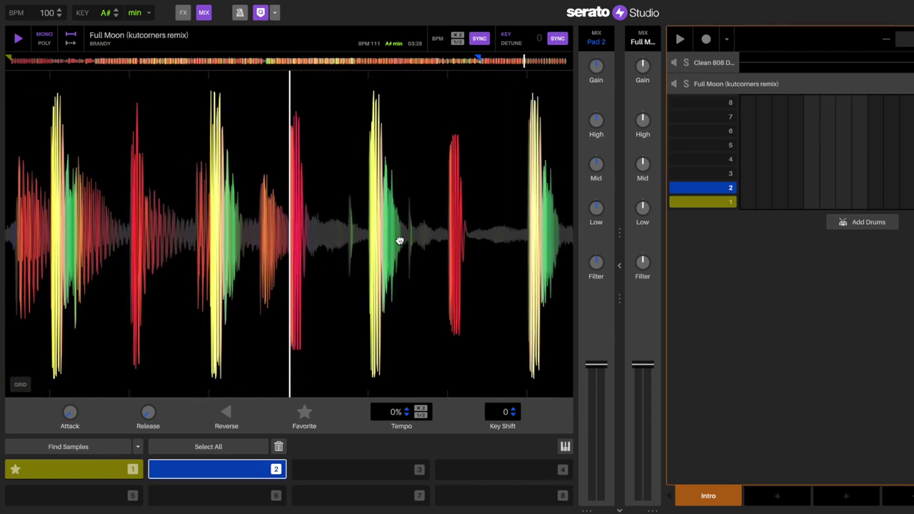
key(3)
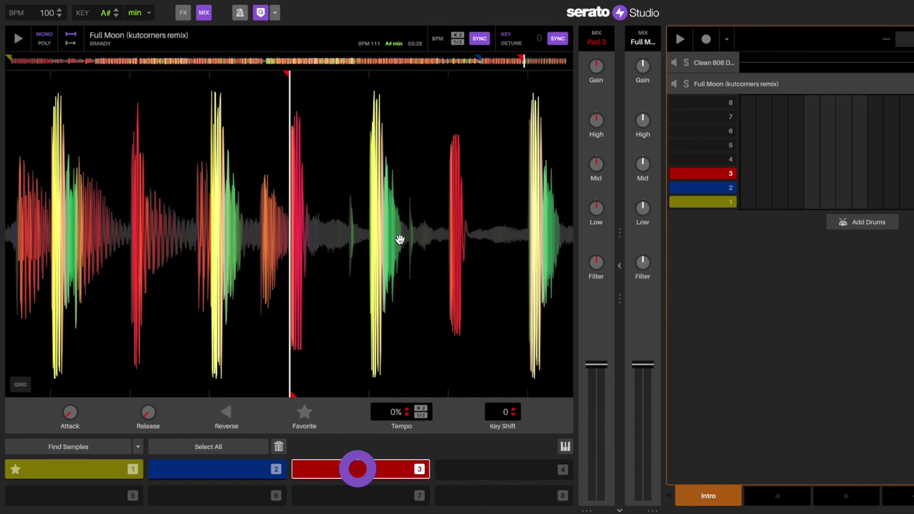
key(2)
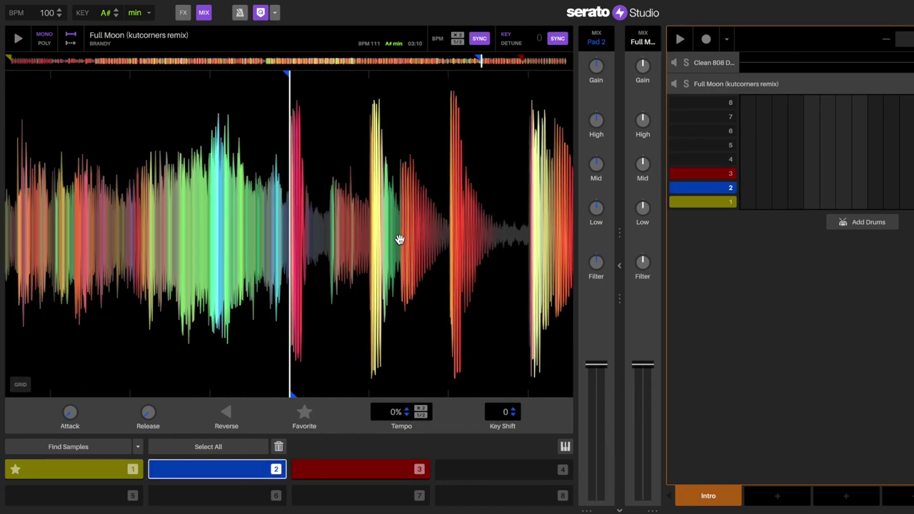
key(1)
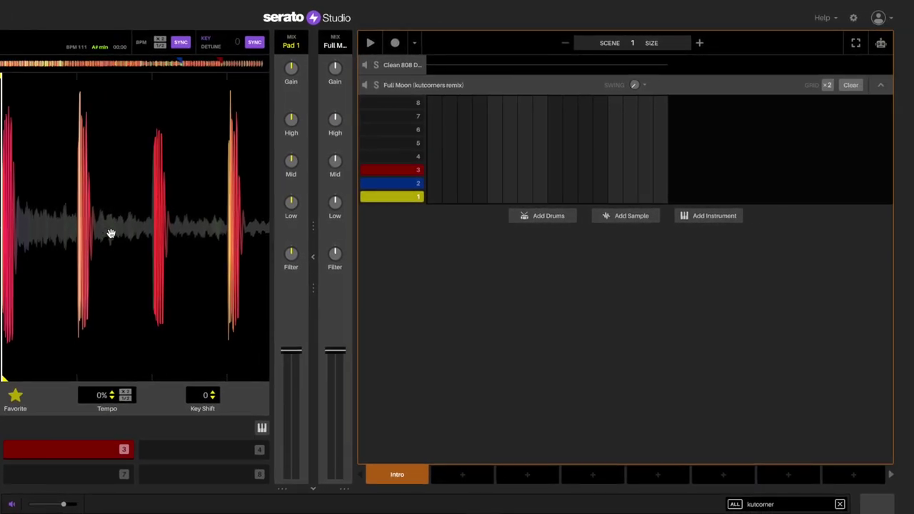
Step: Lengthen the Intro pattern to four bars with pad 1 drawn as one sustained note
click(701, 45)
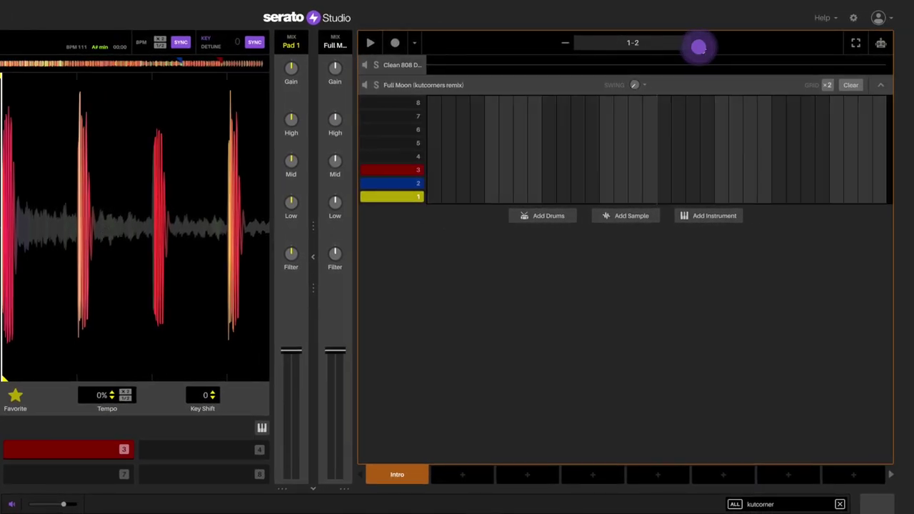
click(433, 197)
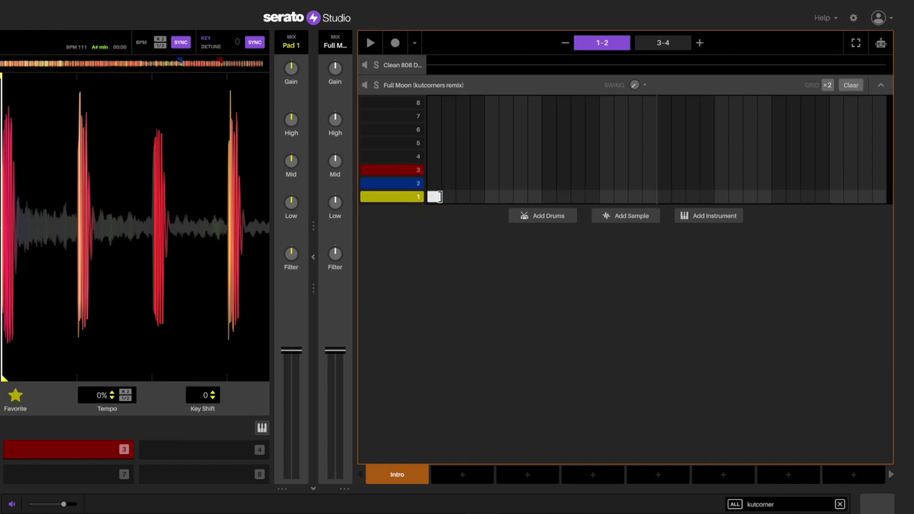
drag(438, 197, 898, 191)
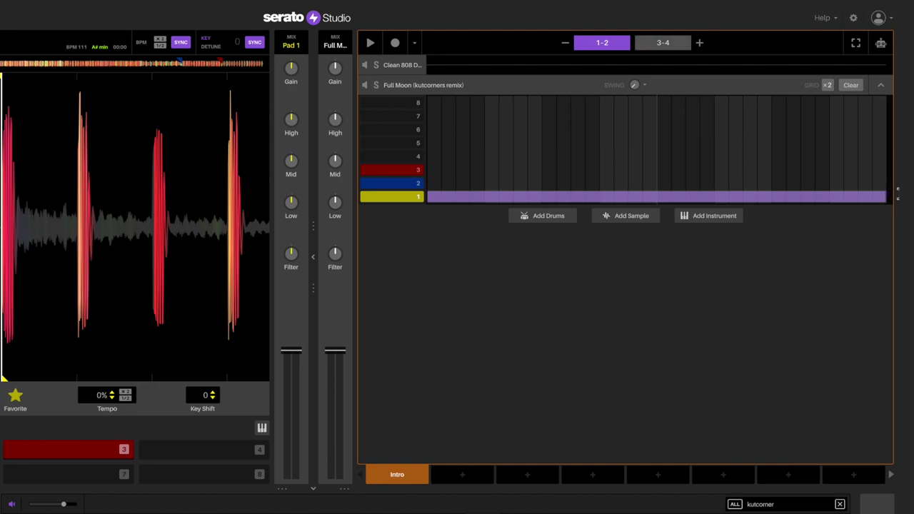
click(664, 42)
drag(884, 198, 828, 200)
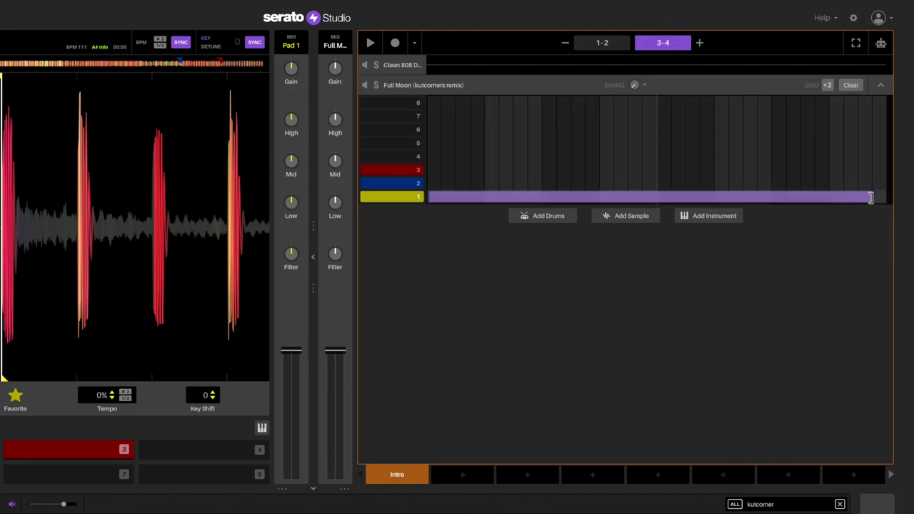
drag(883, 197, 886, 198)
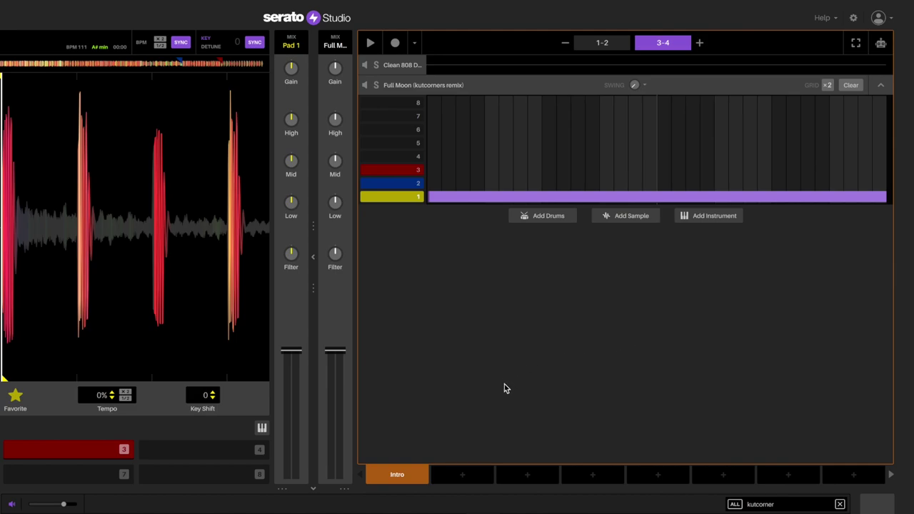
Step: Copy Intro into Scene 2, replacing the pad 1 note with a full-length pad 2 note
click(465, 475)
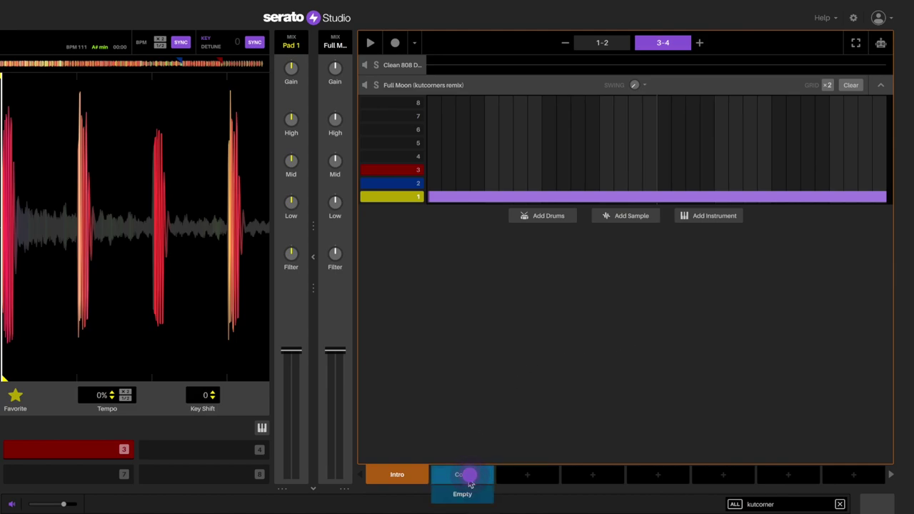
click(469, 477)
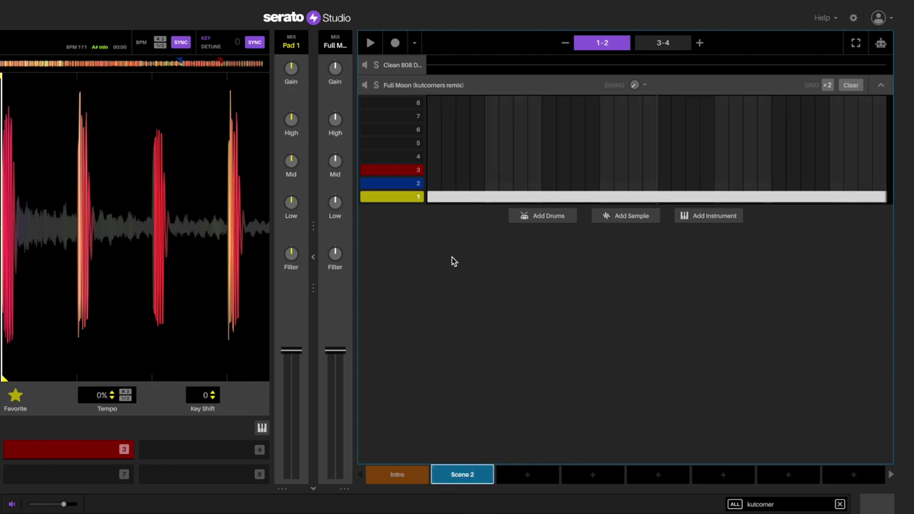
click(461, 197)
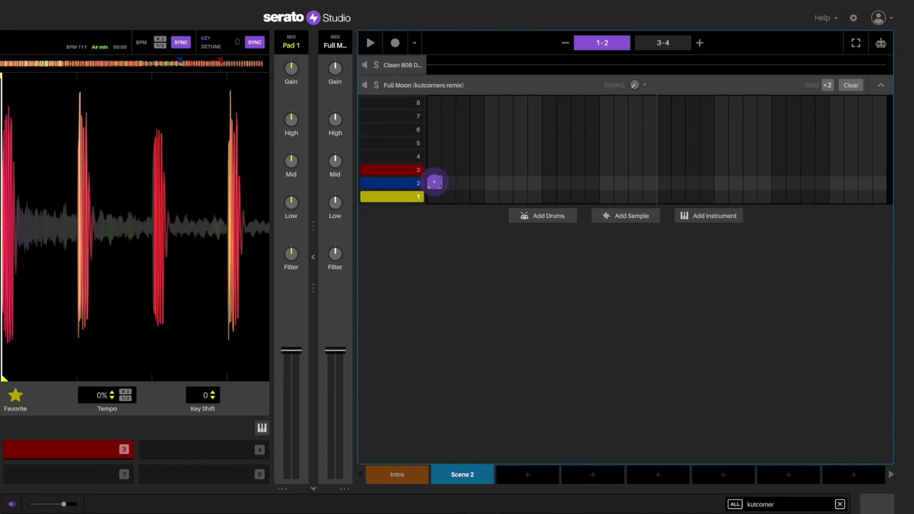
mouse_move(434, 183)
mouse_down()
mouse_move(897, 178)
mouse_move(841, 182)
mouse_move(892, 188)
mouse_up()
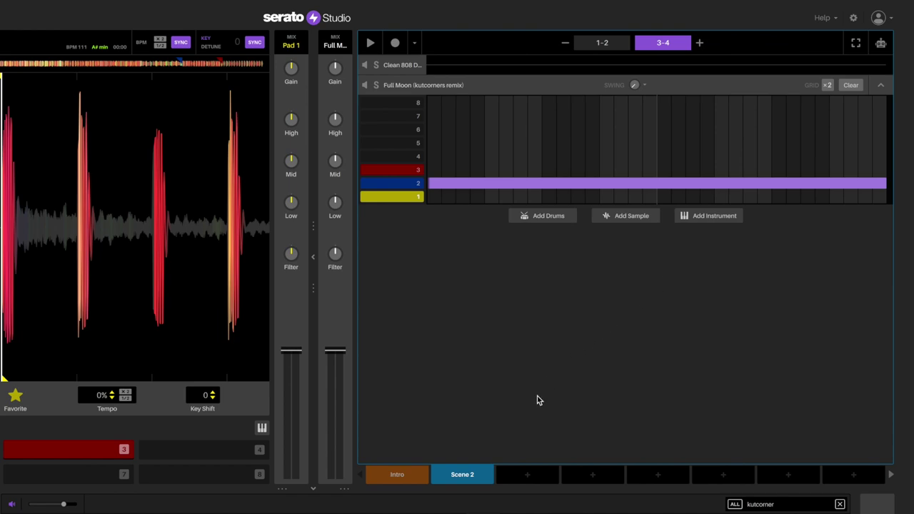
Step: Copy Scene 2 into Scene 3, replacing it with a full-length pad 3 note
click(529, 475)
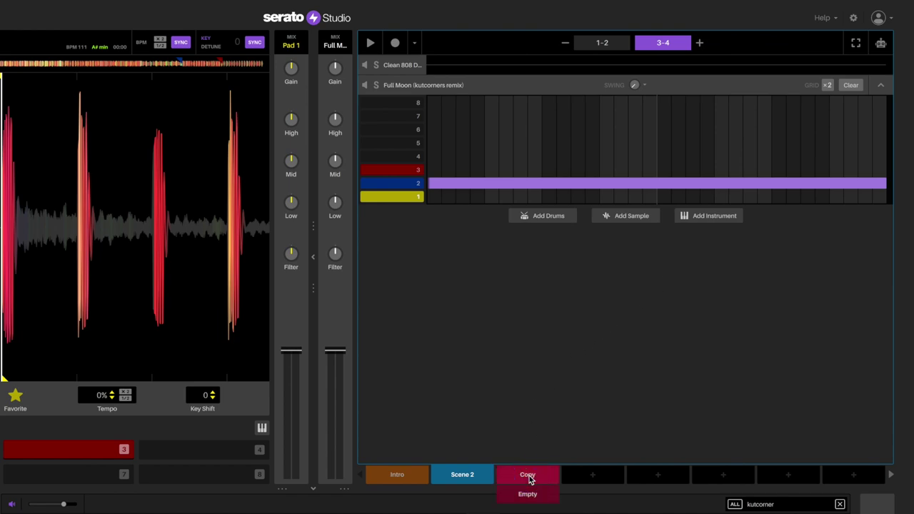
click(529, 476)
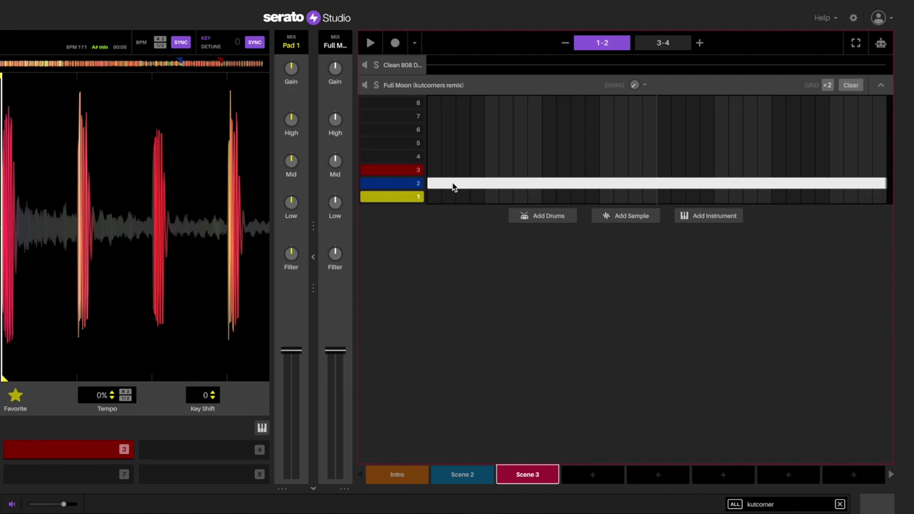
click(453, 184)
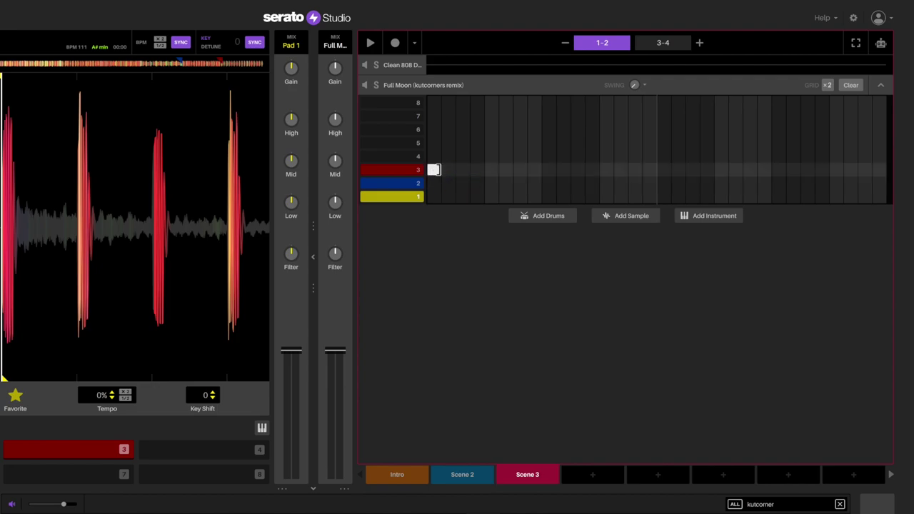
mouse_move(435, 169)
mouse_down()
mouse_move(897, 170)
mouse_move(850, 175)
mouse_move(890, 181)
mouse_up()
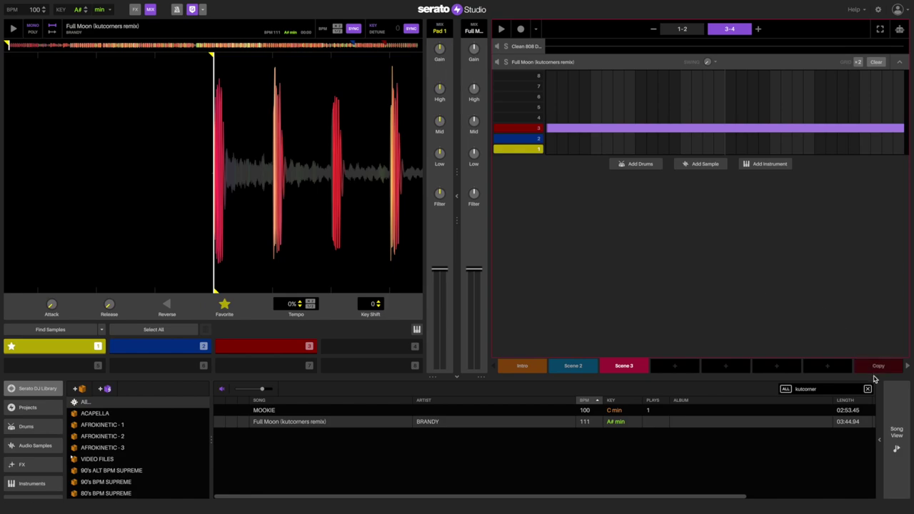
Step: In Song View, place two Scene 3 blocks then Scene 2 blocks after Intro
click(897, 433)
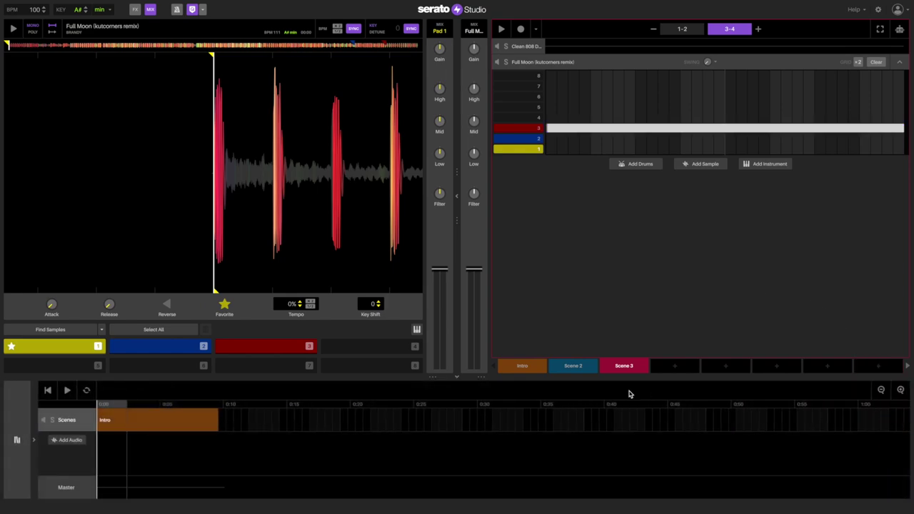
drag(624, 365, 240, 442)
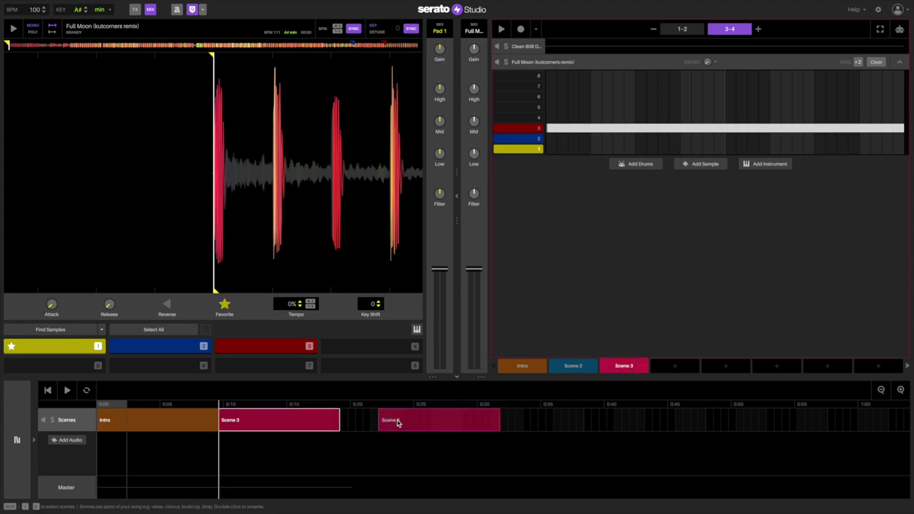
drag(624, 366, 361, 443)
mouse_move(573, 365)
mouse_down()
mouse_move(533, 434)
mouse_move(619, 420)
mouse_up()
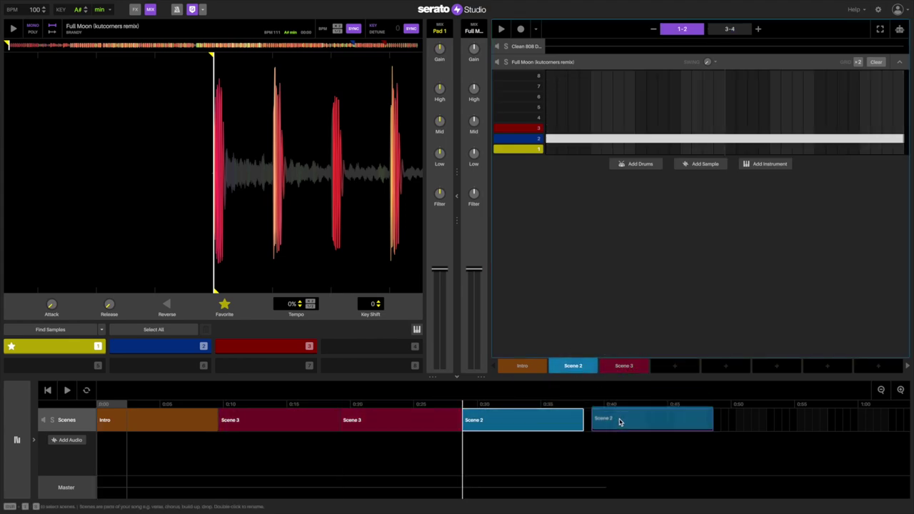
mouse_move(573, 366)
mouse_down()
mouse_move(745, 431)
mouse_move(843, 425)
mouse_up()
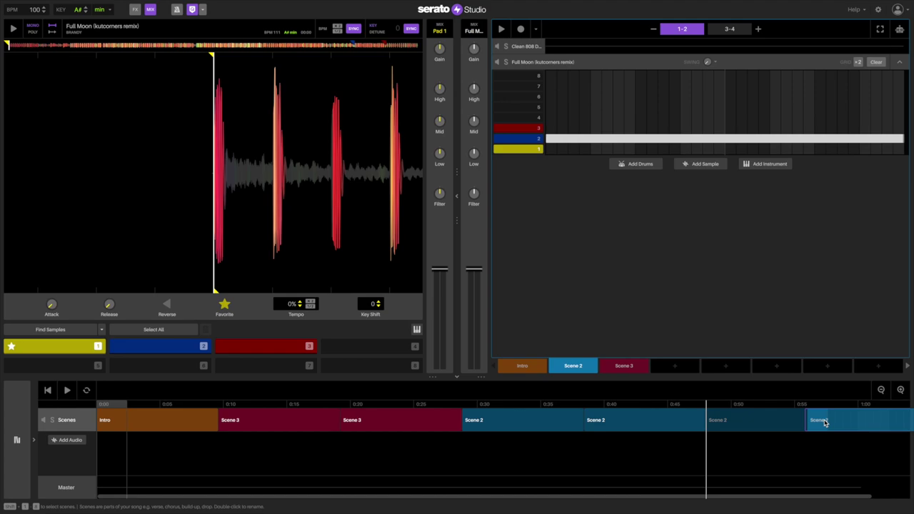
click(882, 390)
Step: Append two Scene 3s, three Scene 2s, and closing Scene 3 blocks to the song
drag(624, 365, 325, 425)
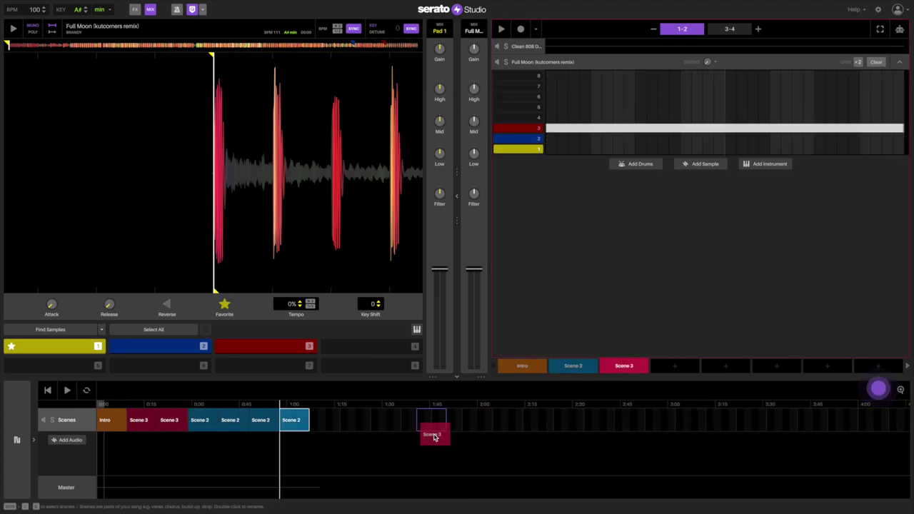
drag(614, 368, 354, 428)
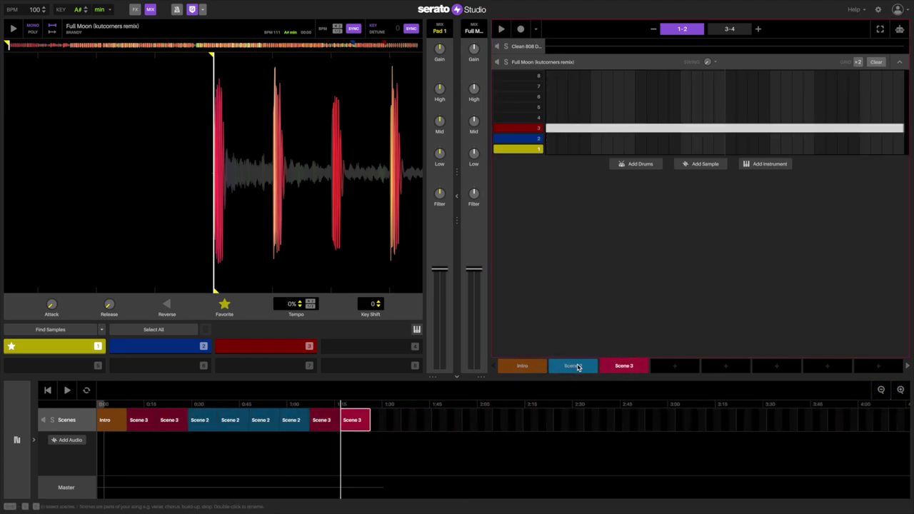
drag(572, 366, 389, 429)
drag(560, 373, 414, 428)
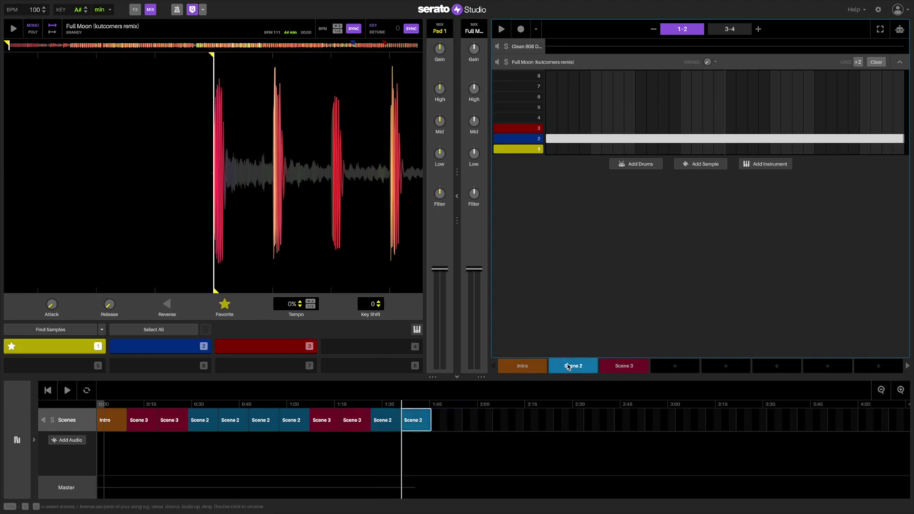
mouse_move(573, 368)
mouse_down()
mouse_move(445, 429)
mouse_move(475, 425)
mouse_up()
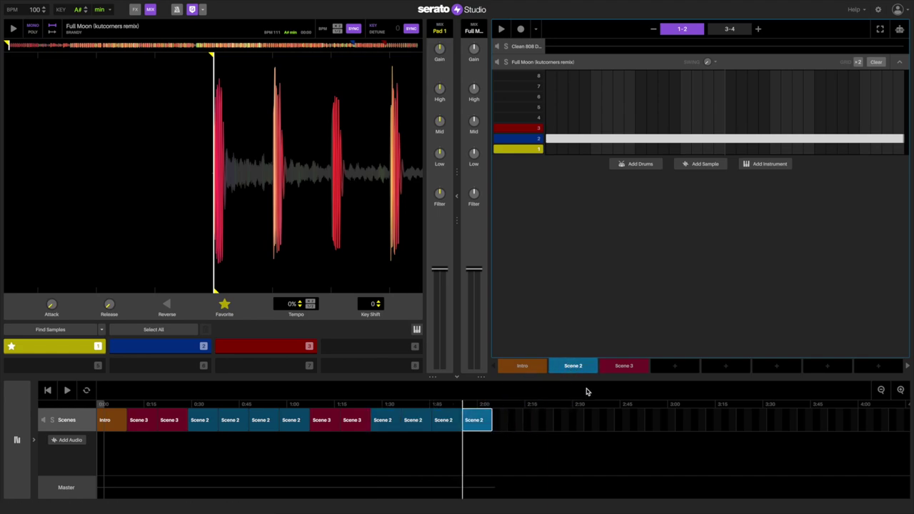
drag(620, 372, 516, 422)
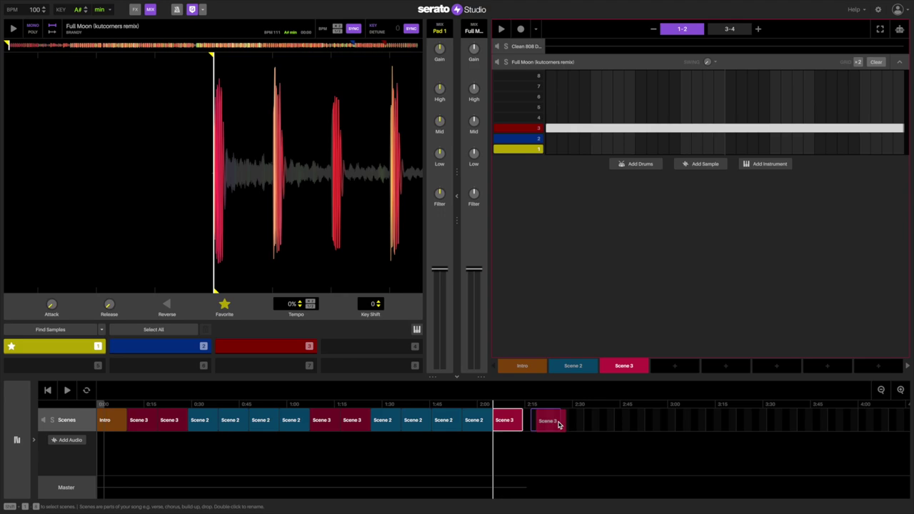
mouse_move(622, 367)
mouse_down()
mouse_move(556, 424)
mouse_move(612, 422)
mouse_up()
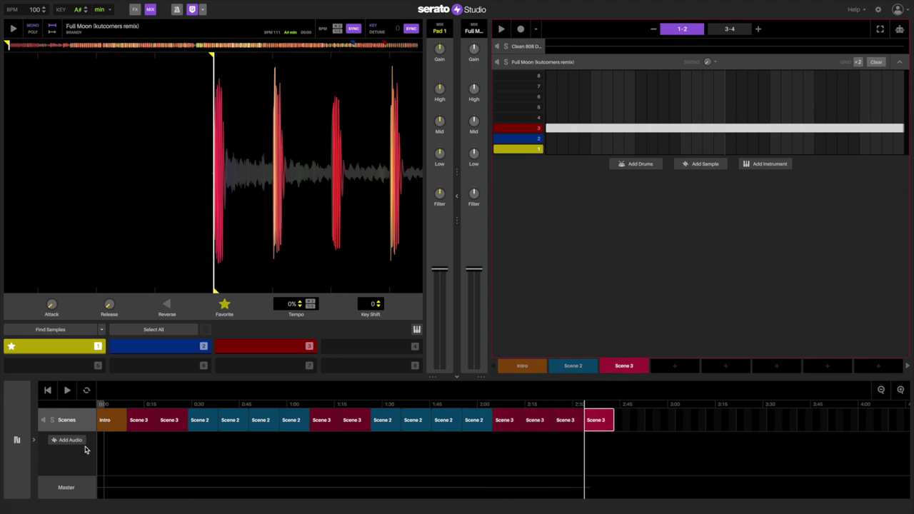
click(48, 391)
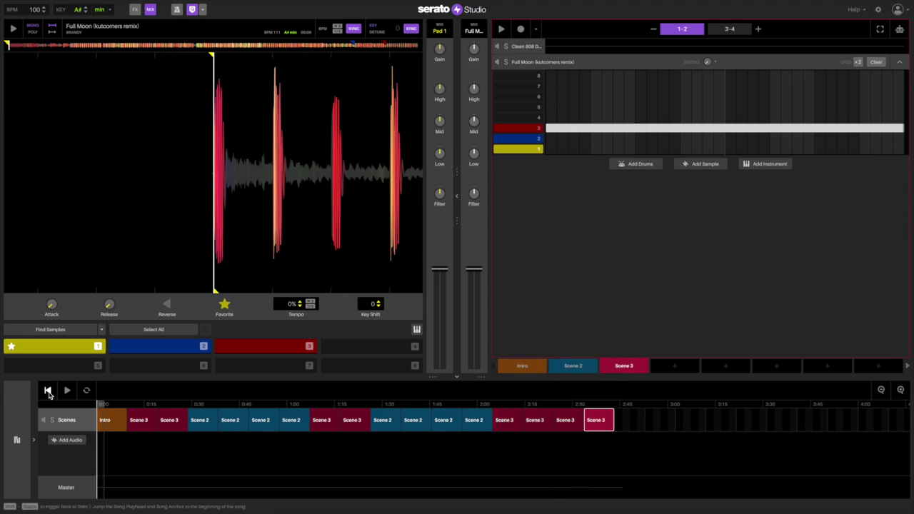
Step: Search the Serato DJ Library for 'brandy' and select I Wanna Be Down (Clean) (Acapella)
click(14, 415)
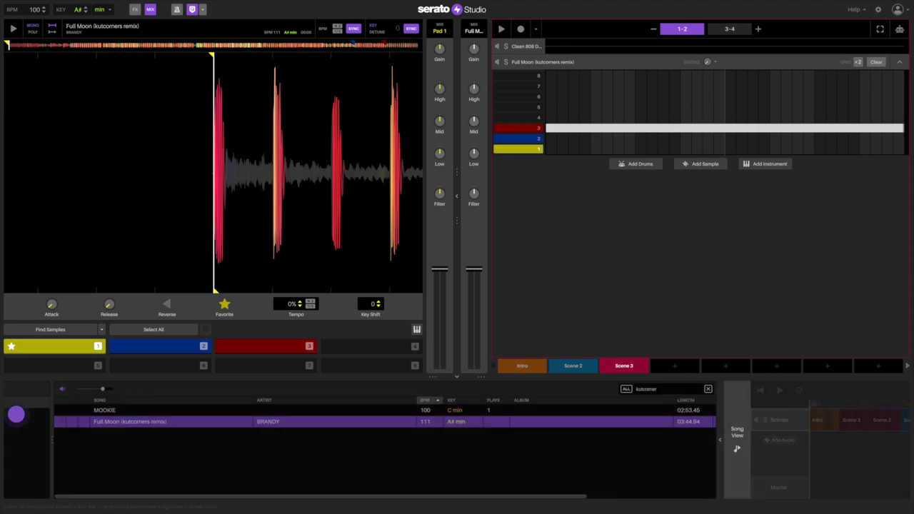
click(29, 389)
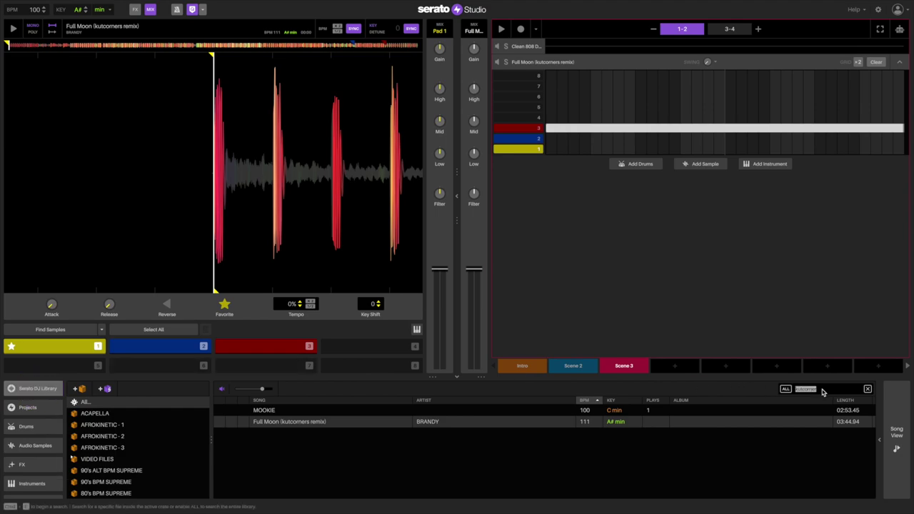
text(brandy)
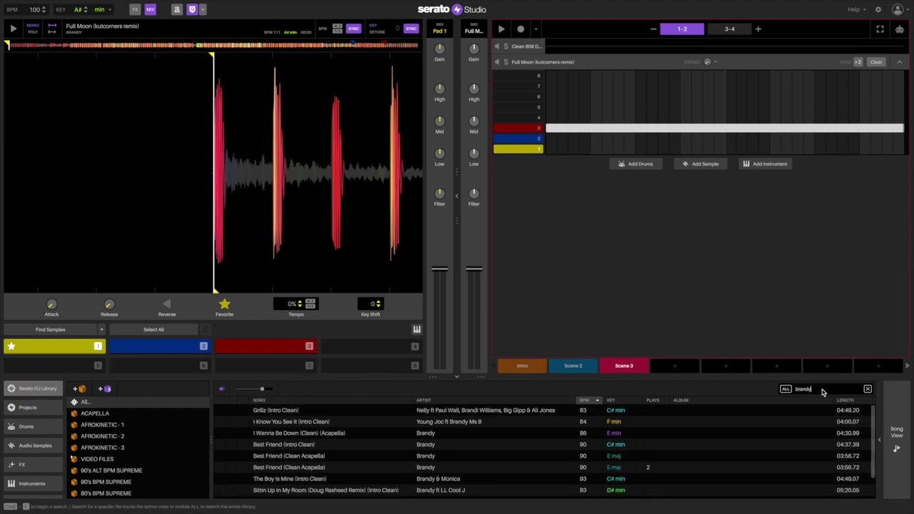
click(443, 421)
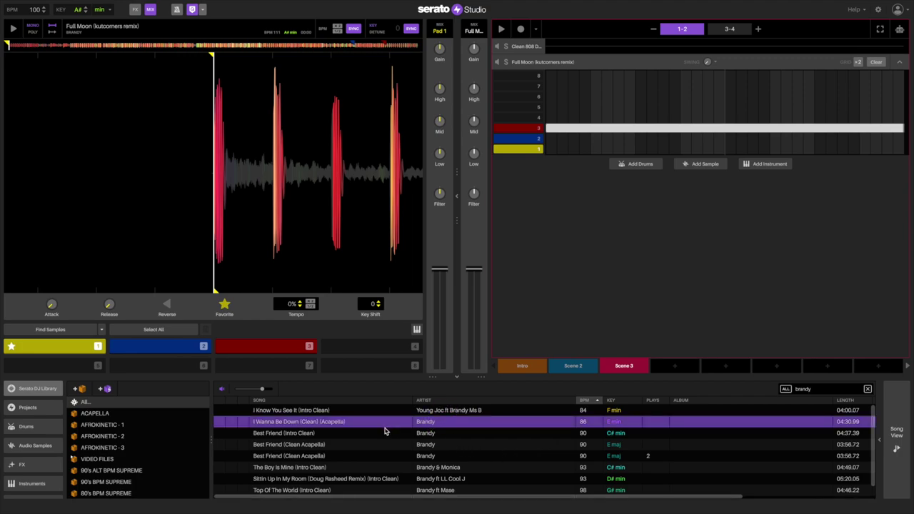
Step: Drop the I Wanna Be Down acapella into the song and slide it to the first Scene 3
mouse_move(346, 424)
mouse_down()
mouse_move(909, 445)
mouse_move(497, 461)
mouse_up()
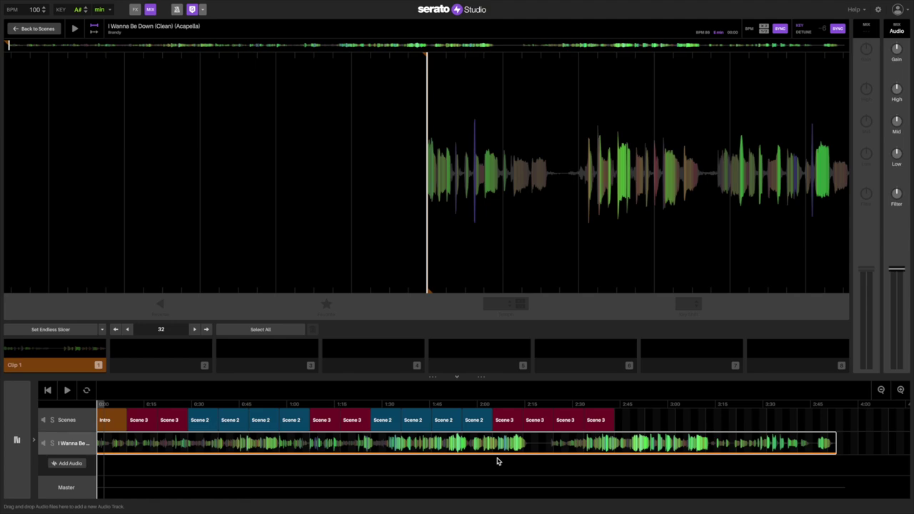
click(65, 391)
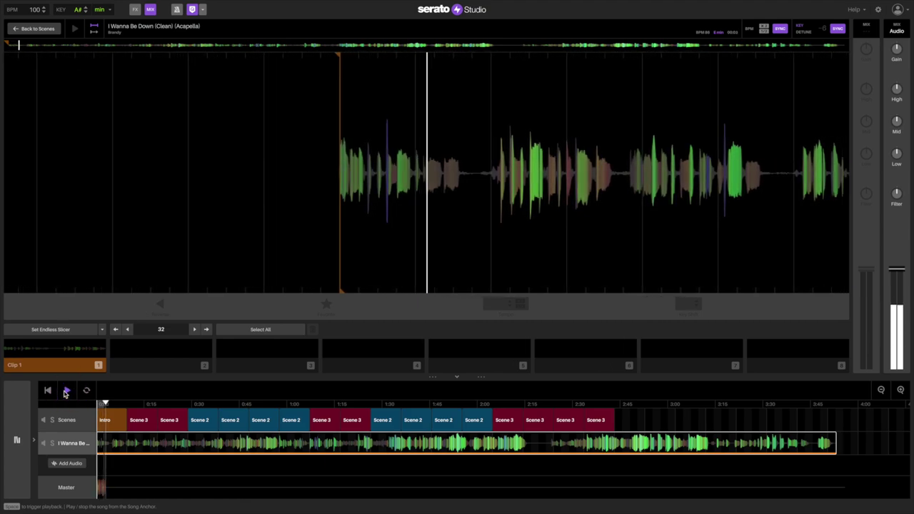
click(65, 391)
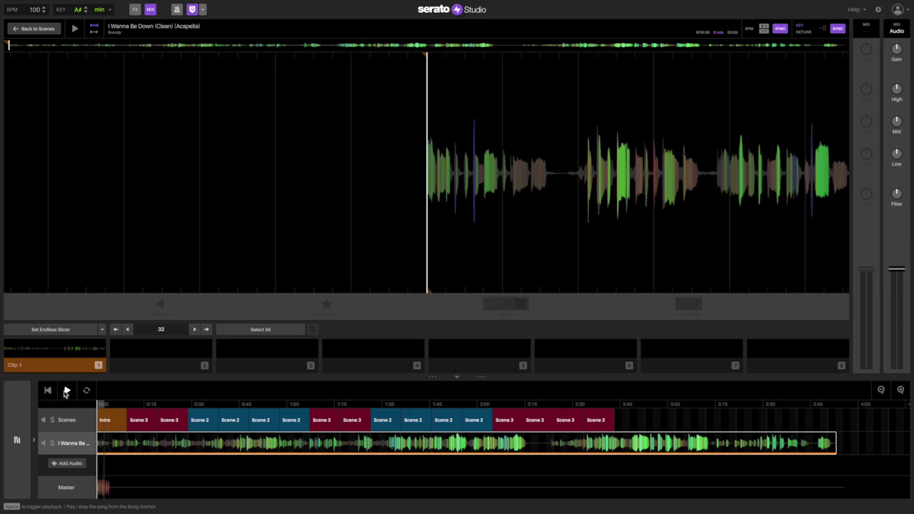
click(901, 391)
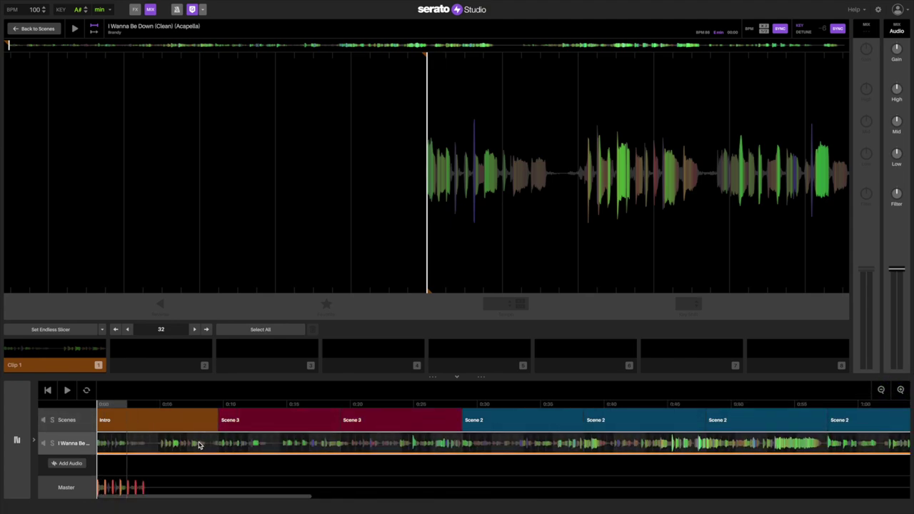
drag(200, 446, 313, 447)
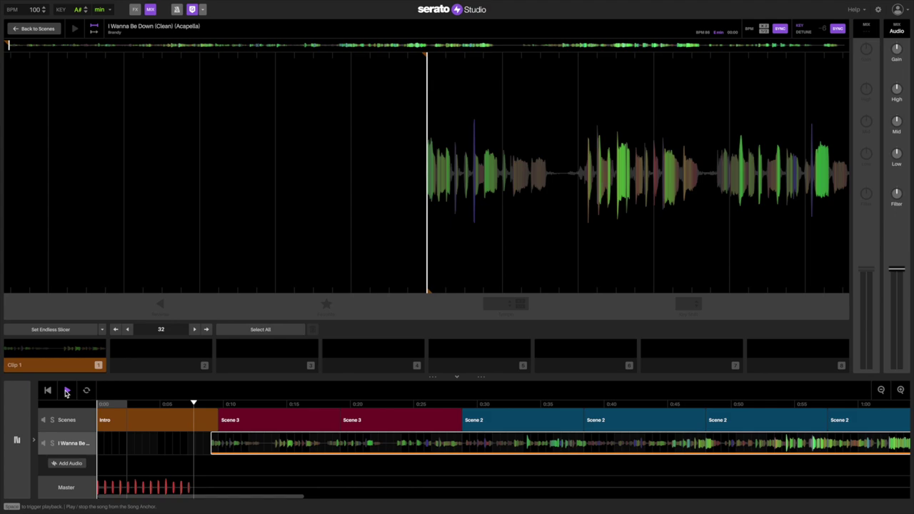
click(65, 392)
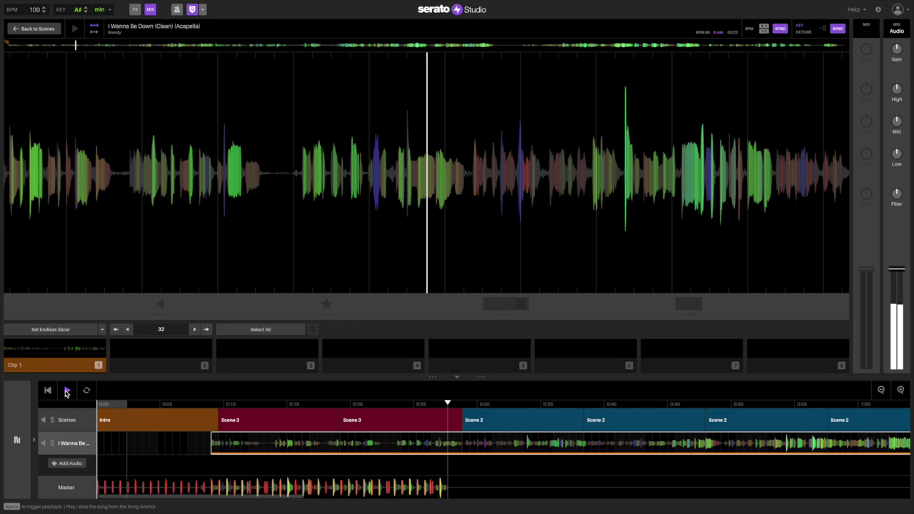
click(67, 392)
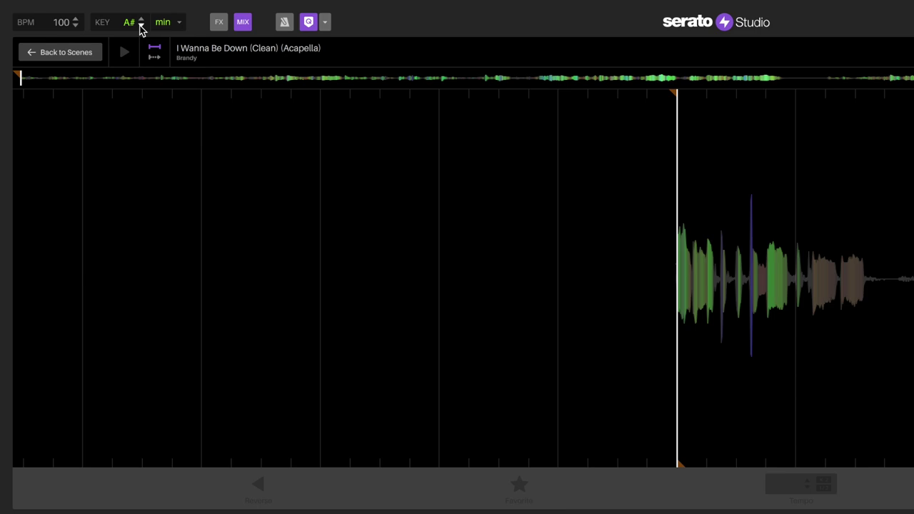
key(space)
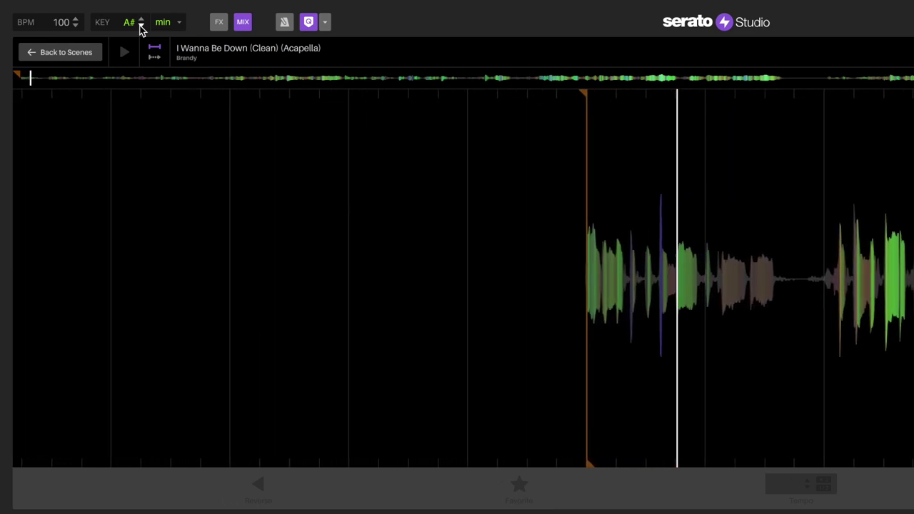
click(142, 27)
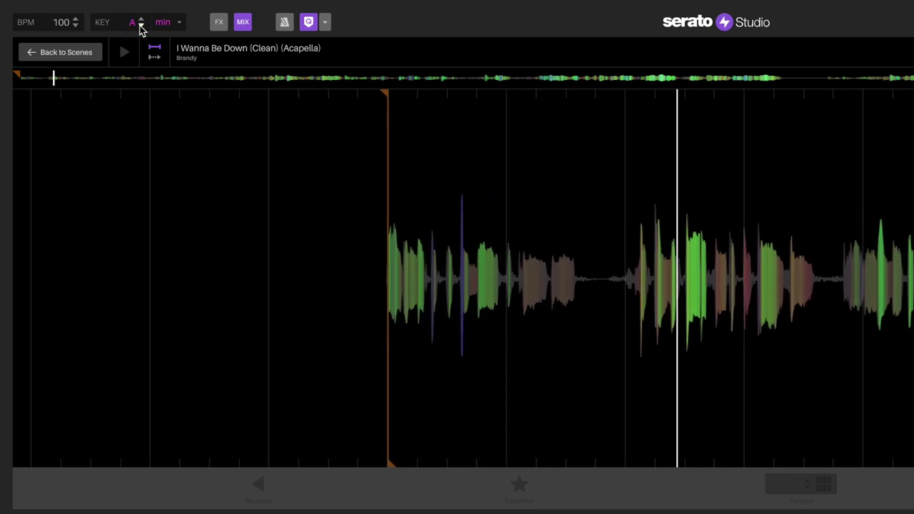
click(141, 26)
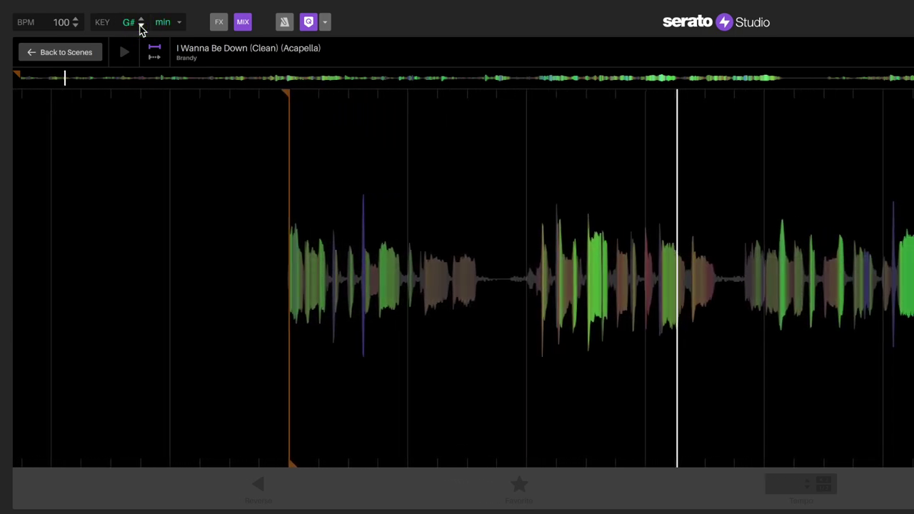
click(141, 25)
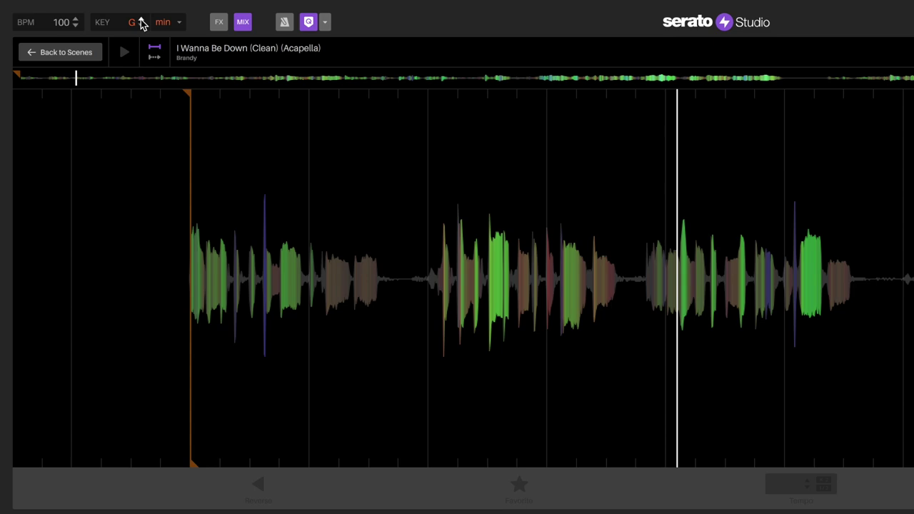
click(141, 20)
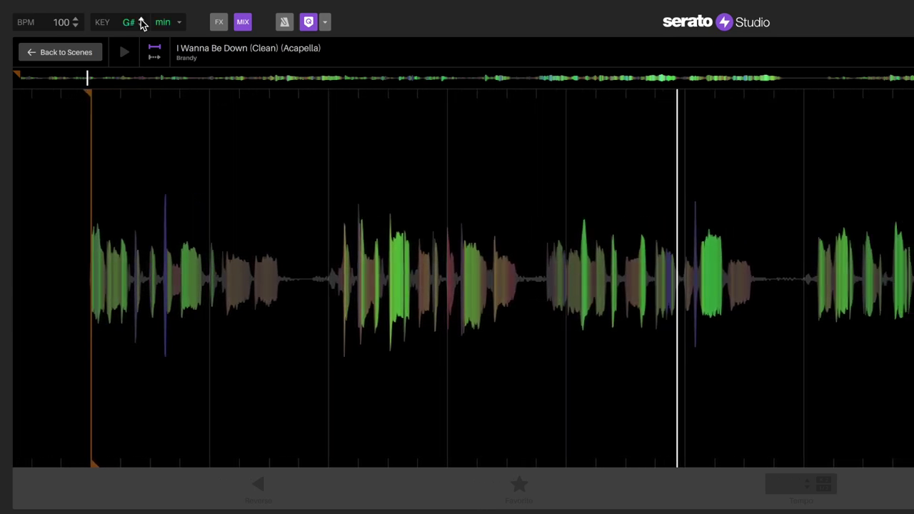
click(142, 20)
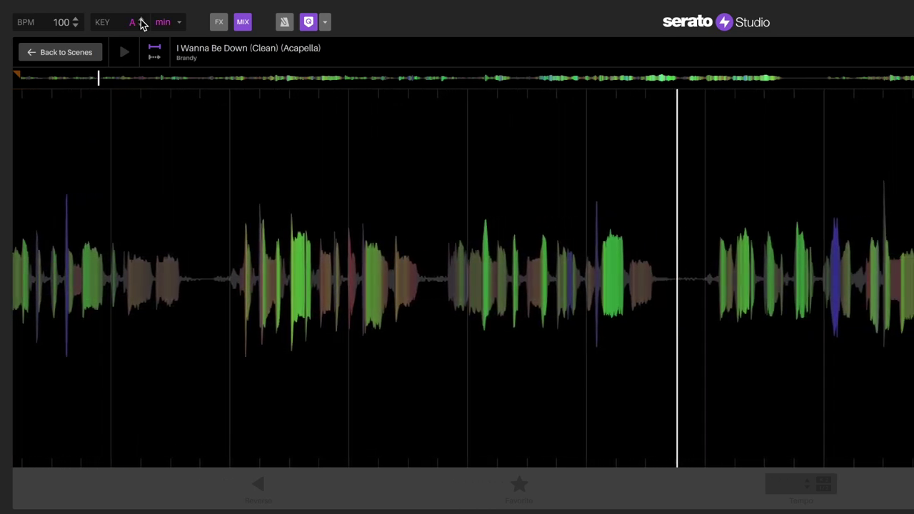
click(141, 20)
click(141, 20)
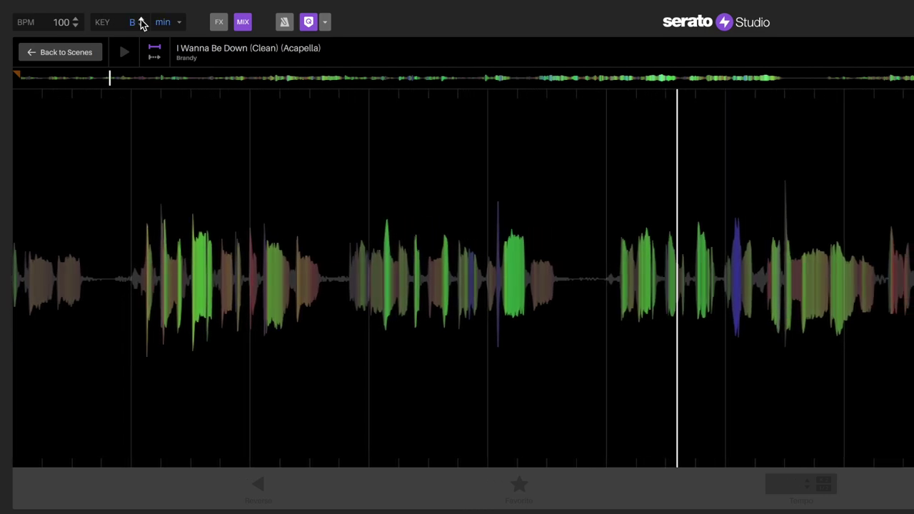
click(141, 20)
click(141, 20)
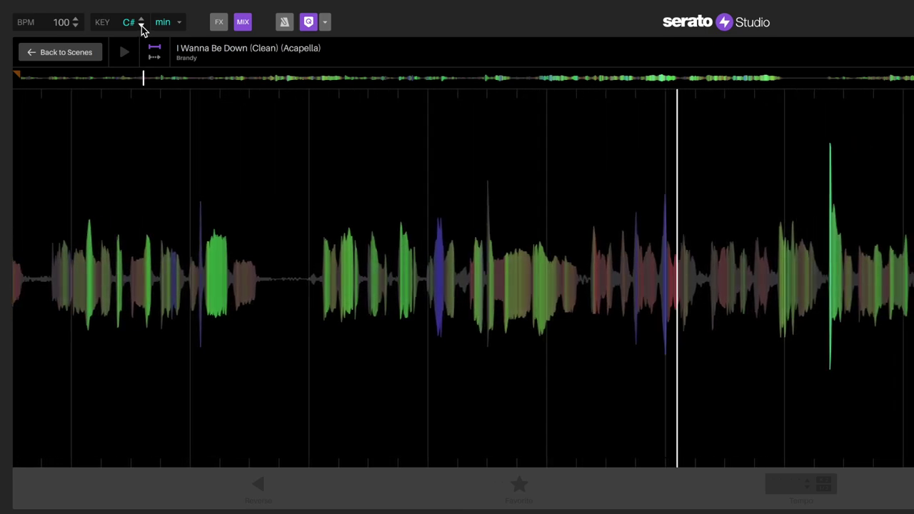
click(141, 26)
click(142, 25)
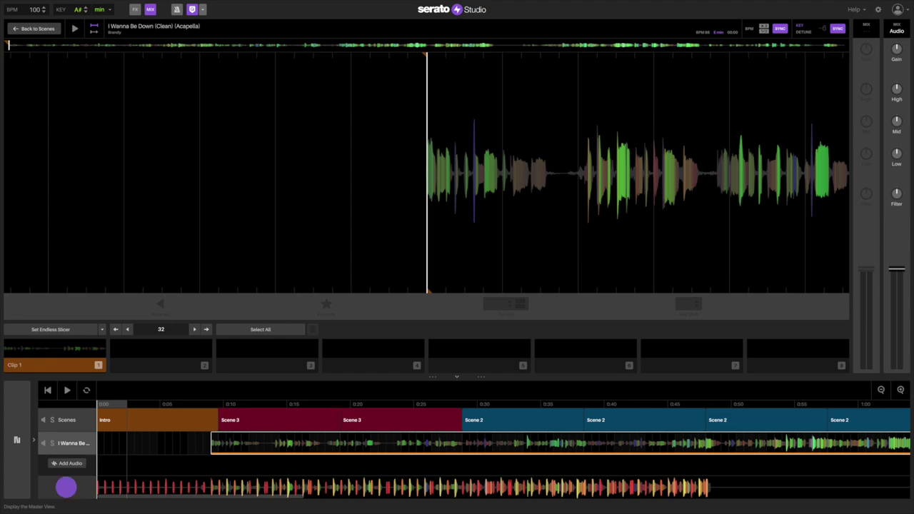
Step: Bring up the Master view and its Export Song options
click(66, 488)
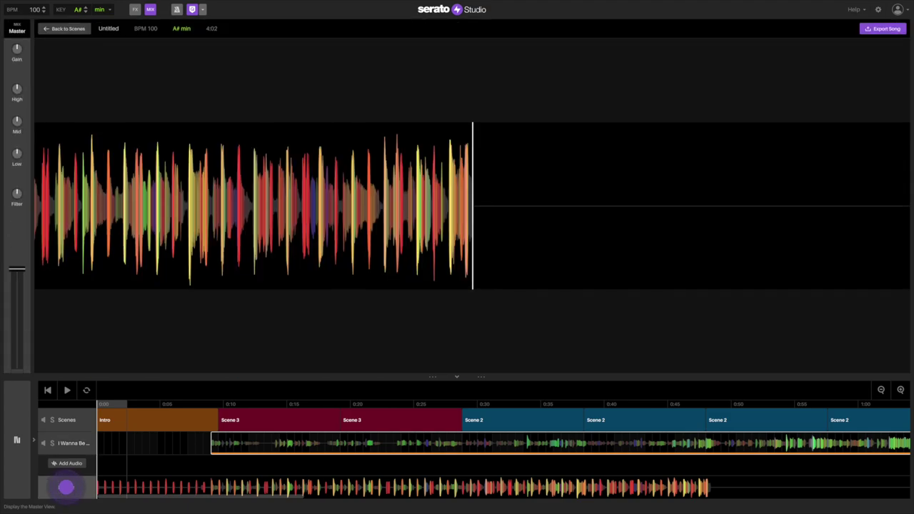
click(877, 30)
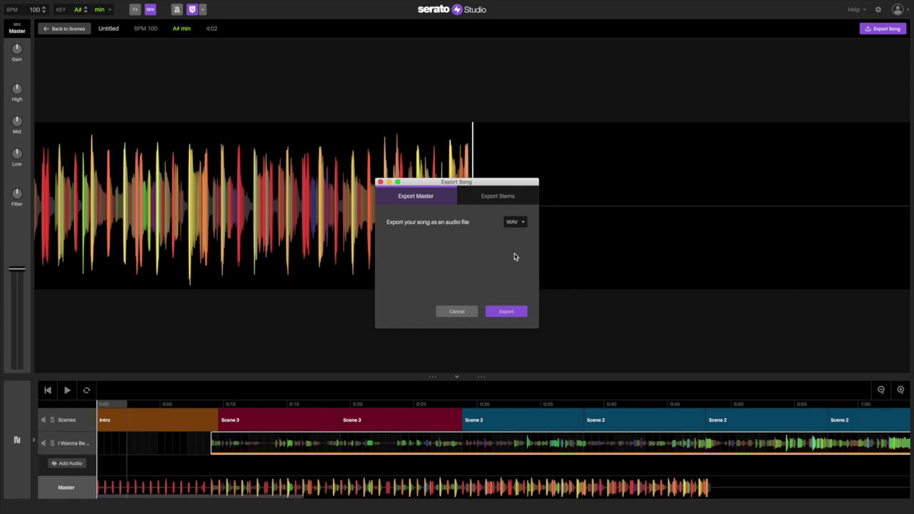